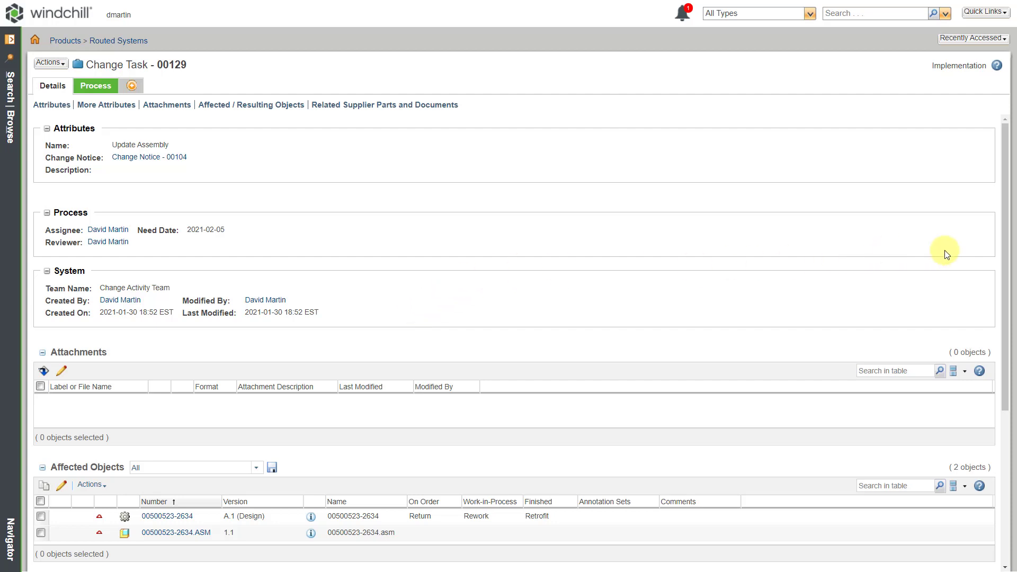
{"action": "left_click_drag", "start_coordinate": [1006, 253], "coordinate": [951, 212]}
From Home, complete the 00129 Complete Change Notice Task, commenting 'Updated assembly per instructions'.
{"action": "left_click", "coordinate": [35, 40]}
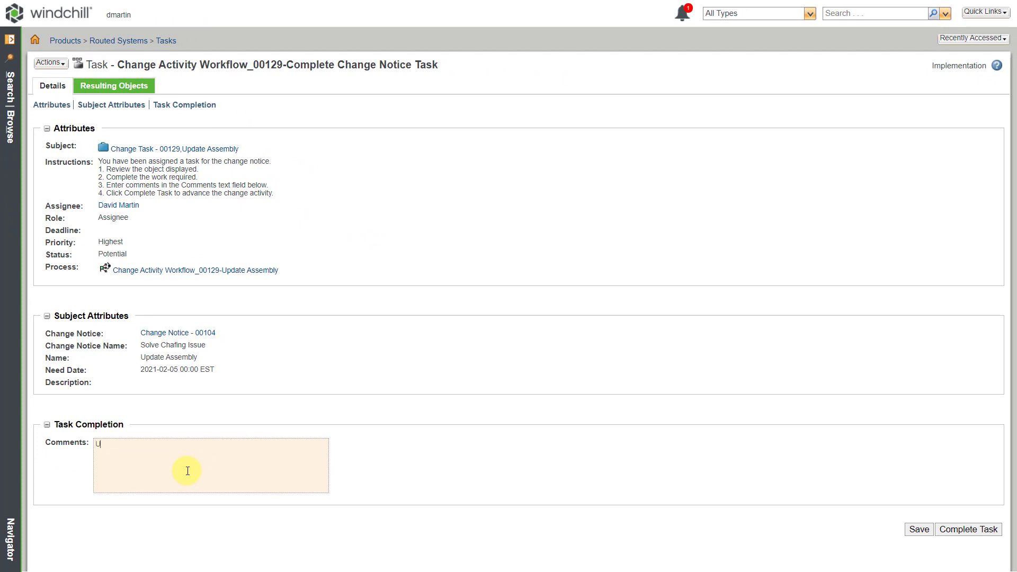
{"action": "type", "text": "pdated assembly per instructions."}
{"action": "left_click", "coordinate": [966, 529]}
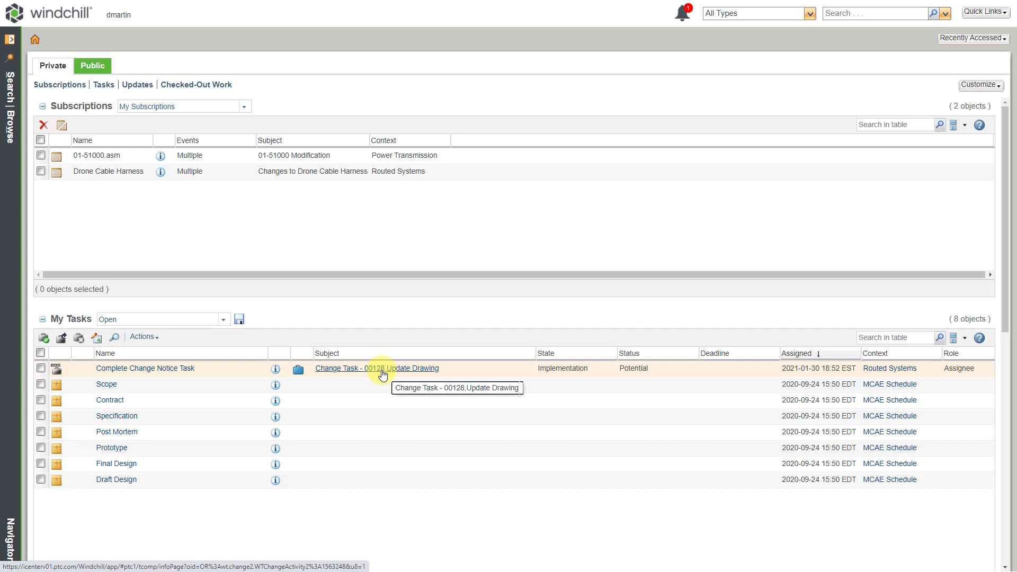
Complete the Complete Change Notice Task for Change Task 00128, Update Drawing.
{"action": "left_click", "coordinate": [179, 372]}
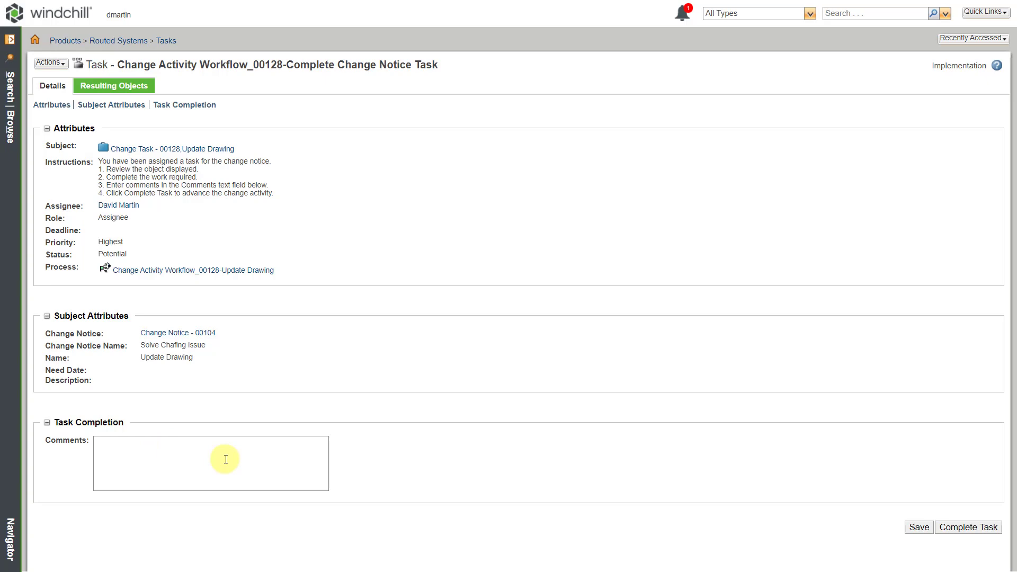
{"action": "left_click", "coordinate": [956, 529]}
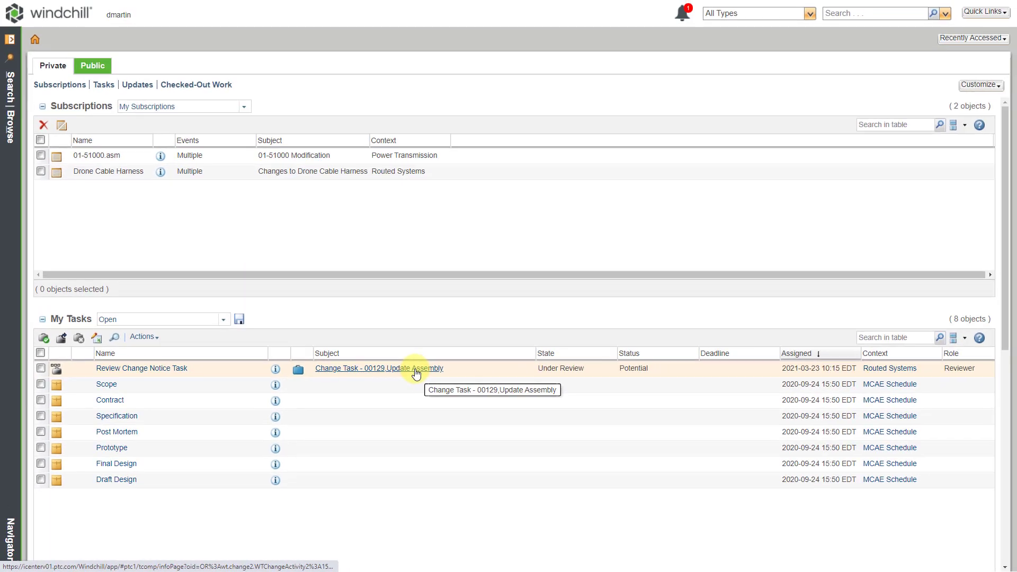
Open Change Task 00129, review its Process tab tasks, and return to Details.
{"action": "left_click", "coordinate": [415, 371]}
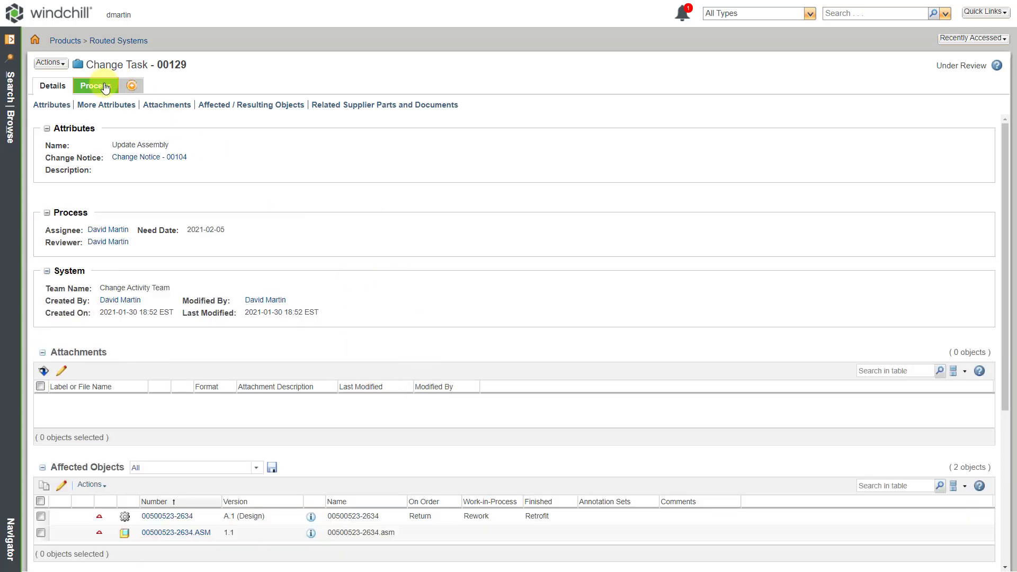
{"action": "left_click", "coordinate": [105, 88]}
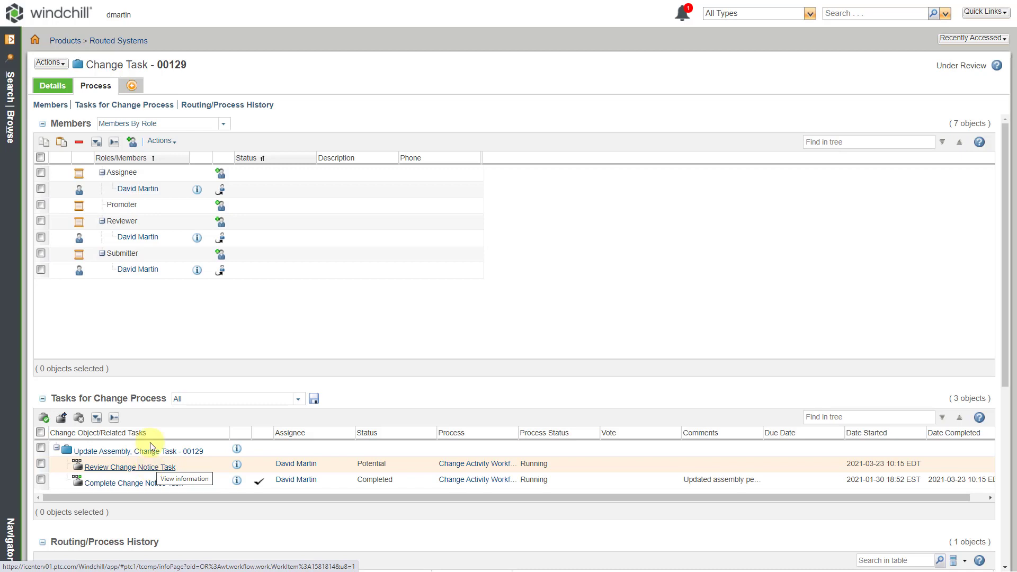
{"action": "left_click", "coordinate": [54, 86]}
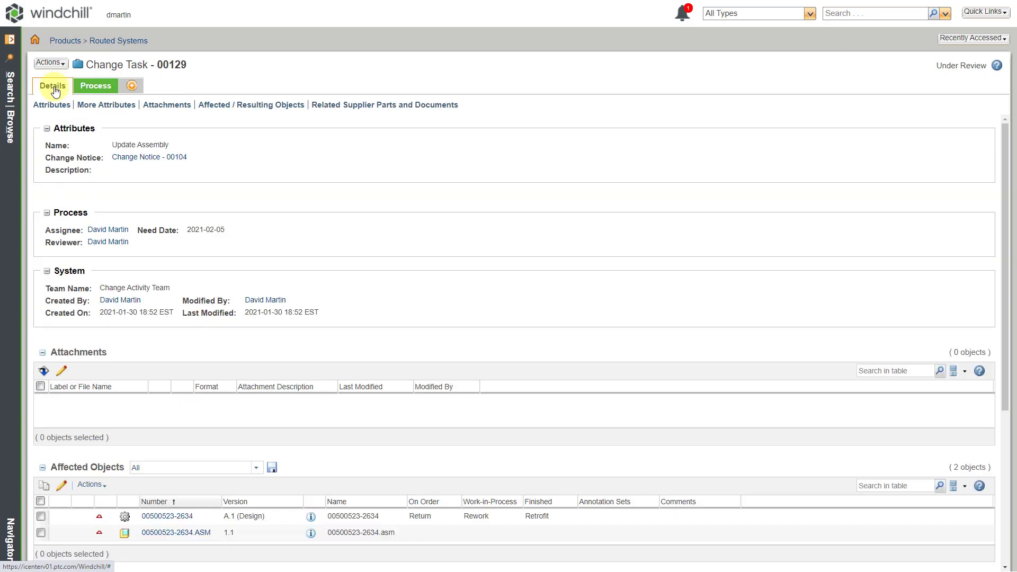
From Home, open the 00129 Review Change Notice Task and scroll to Task Completion.
{"action": "left_click", "coordinate": [35, 39]}
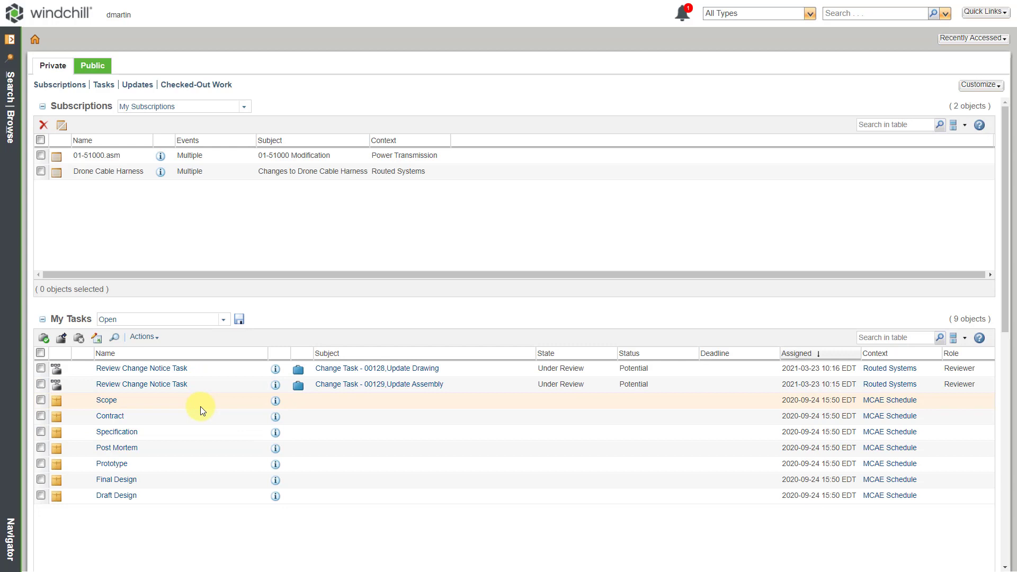
{"action": "left_click", "coordinate": [174, 391]}
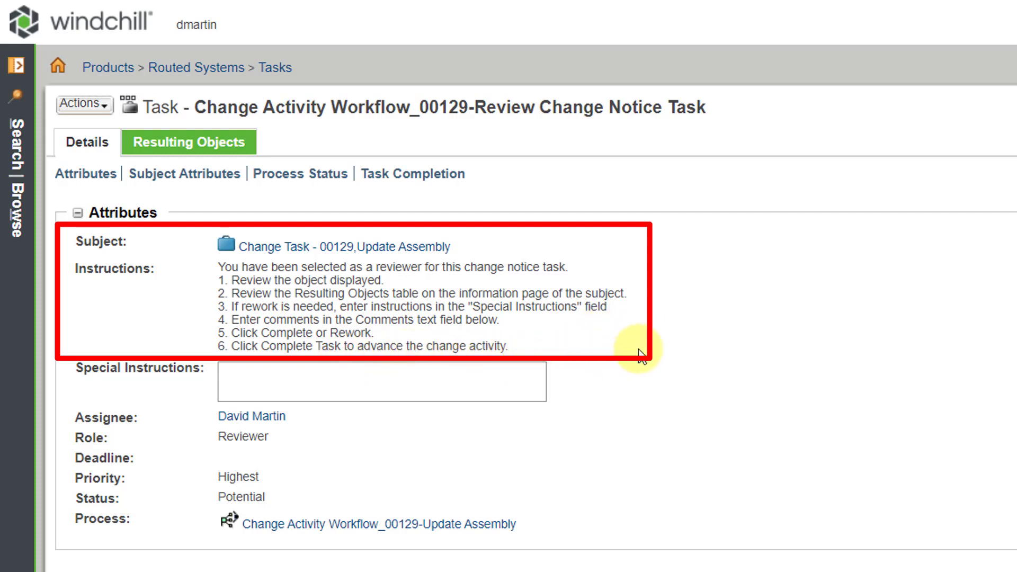
{"action": "left_click", "coordinate": [367, 384]}
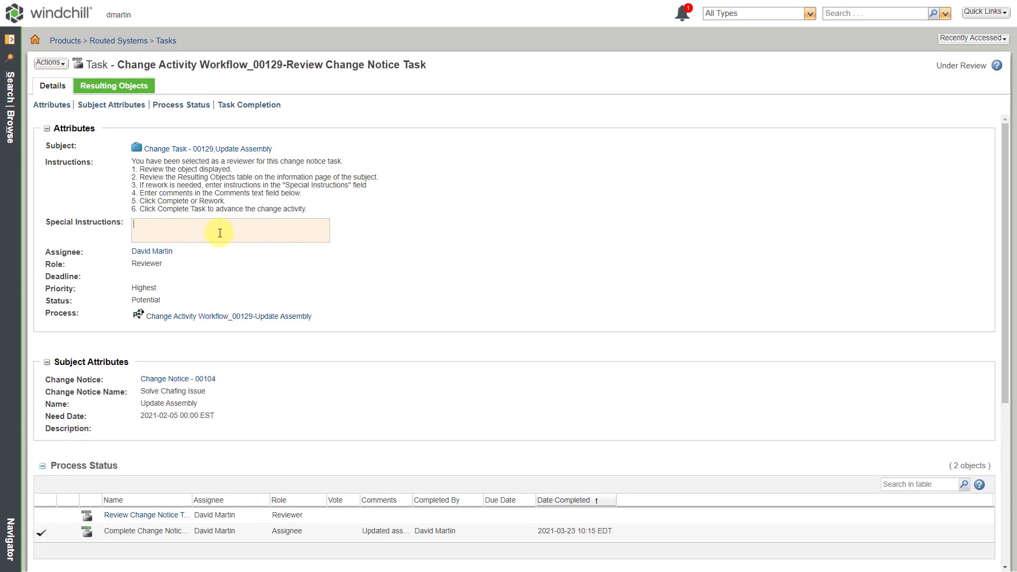
{"action": "left_click_drag", "start_coordinate": [1004, 258], "coordinate": [986, 432]}
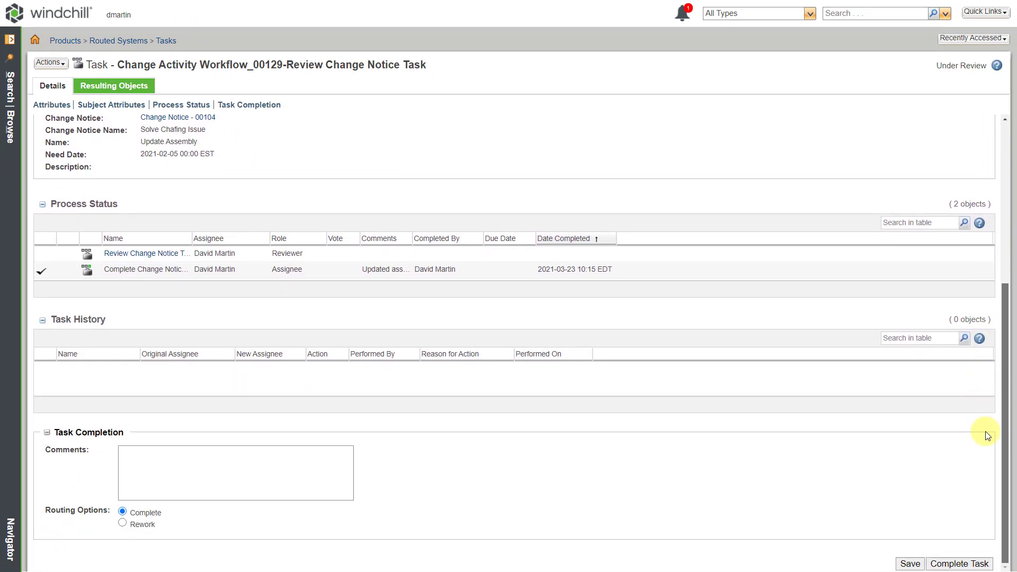
Complete the 00129 review task with the Complete routing option left selected.
{"action": "left_click", "coordinate": [173, 460]}
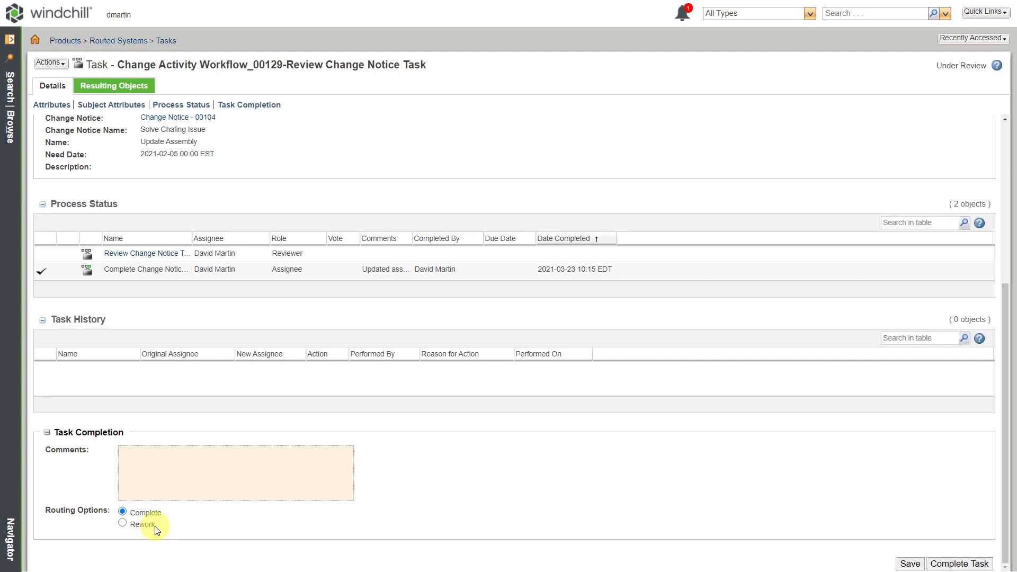
{"action": "left_click", "coordinate": [951, 565]}
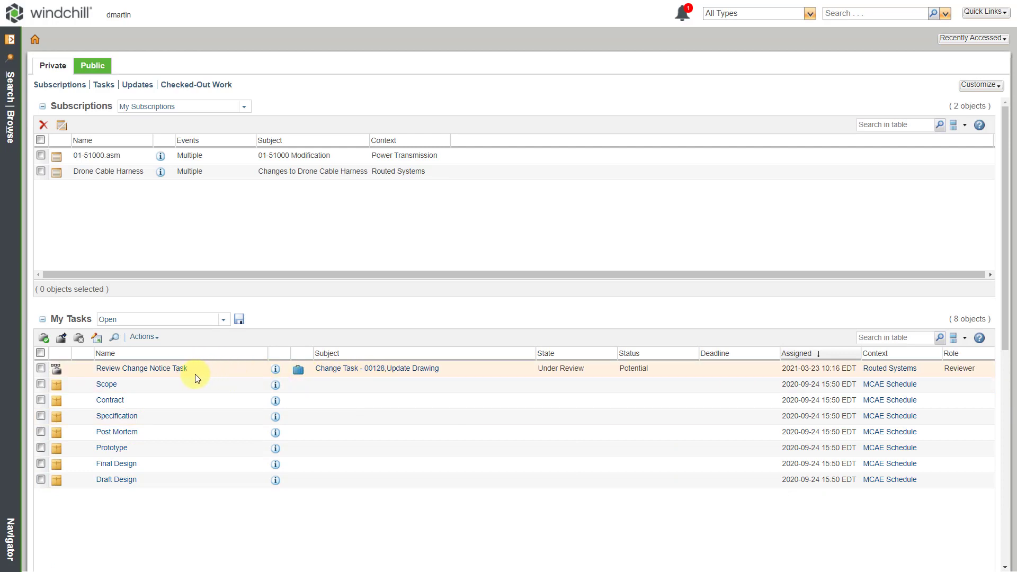
Open the 00128 Review Change Notice Task and complete it with Complete routing.
{"action": "left_click", "coordinate": [168, 370]}
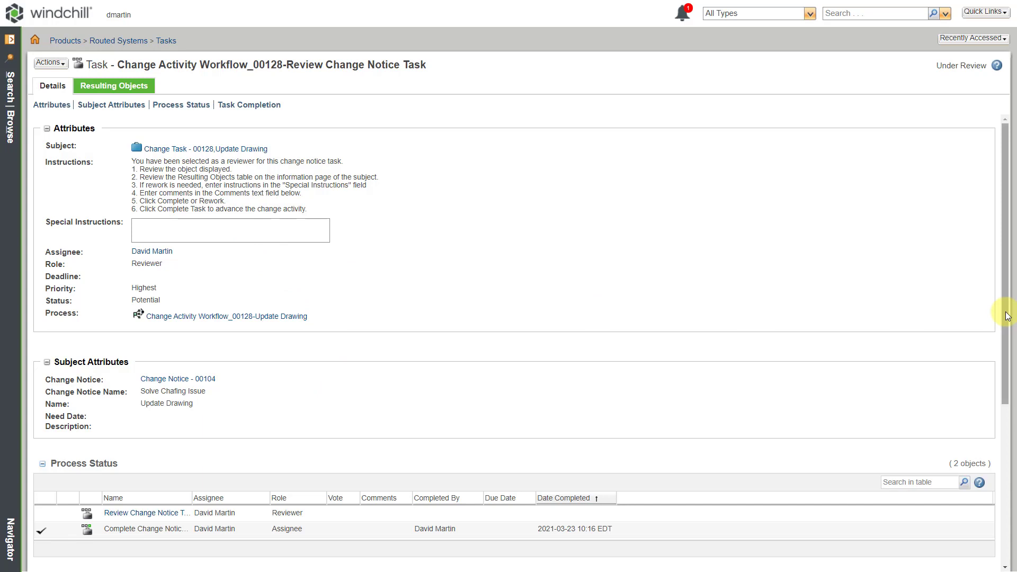
{"action": "scroll", "coordinate": [995, 388], "scroll_direction": "down", "scroll_amount": 1}
{"action": "scroll", "coordinate": [995, 388], "scroll_direction": "down", "scroll_amount": 4}
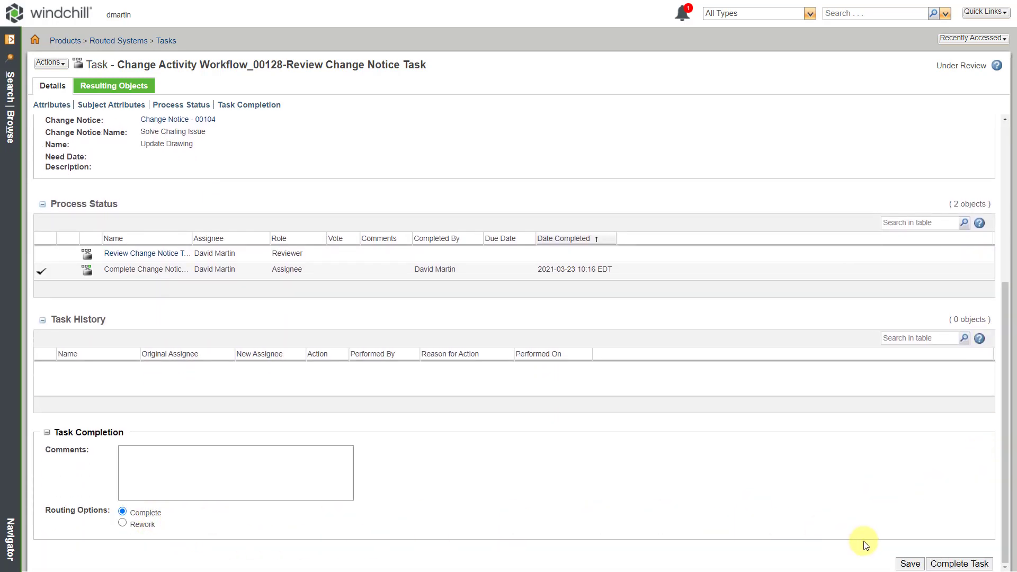
{"action": "left_click", "coordinate": [972, 564]}
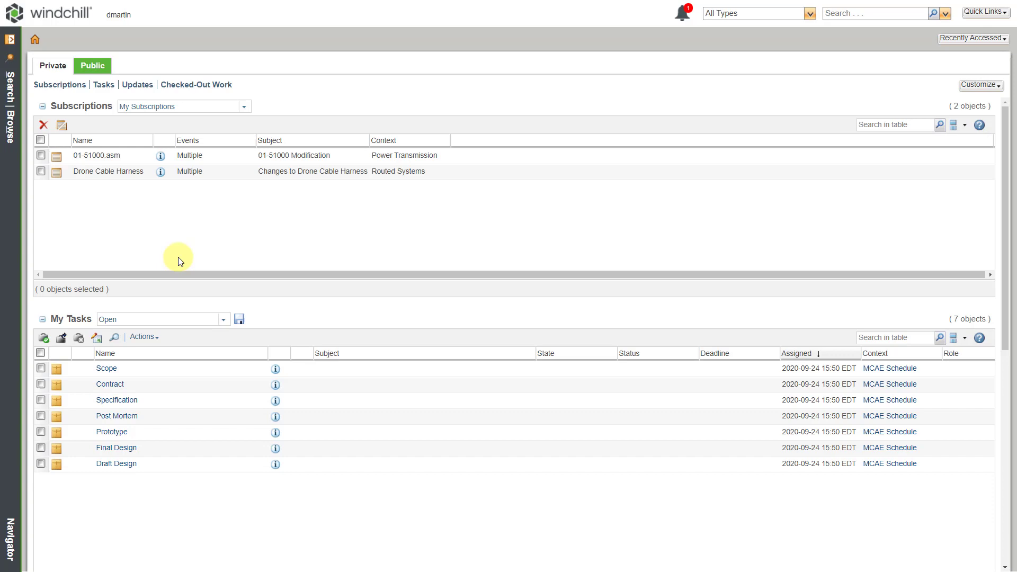
Refresh Home, open the Change Notice 00104 audit task, and enlarge its Process Status table.
{"action": "key", "text": "F5"}
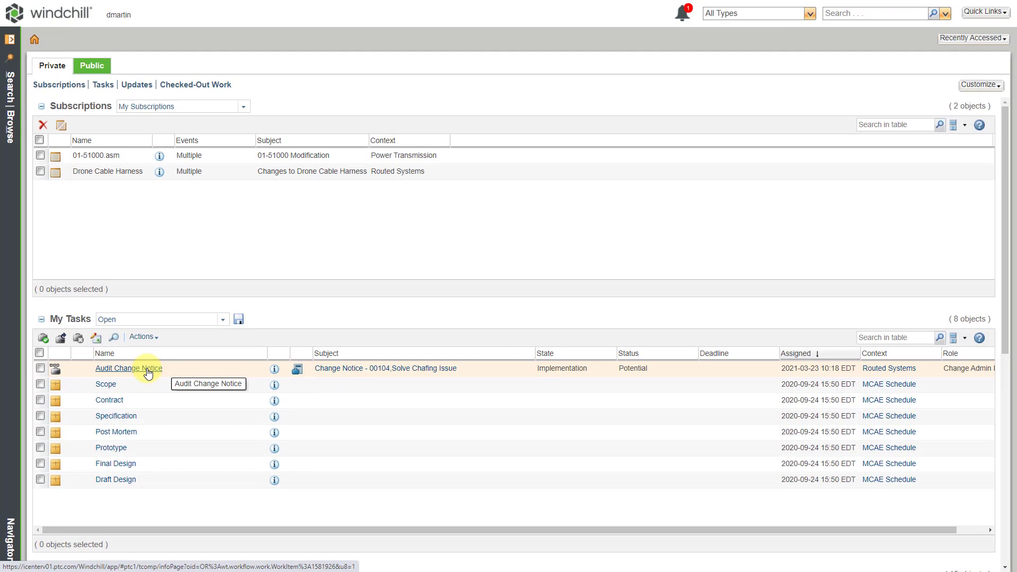
{"action": "left_click", "coordinate": [148, 373]}
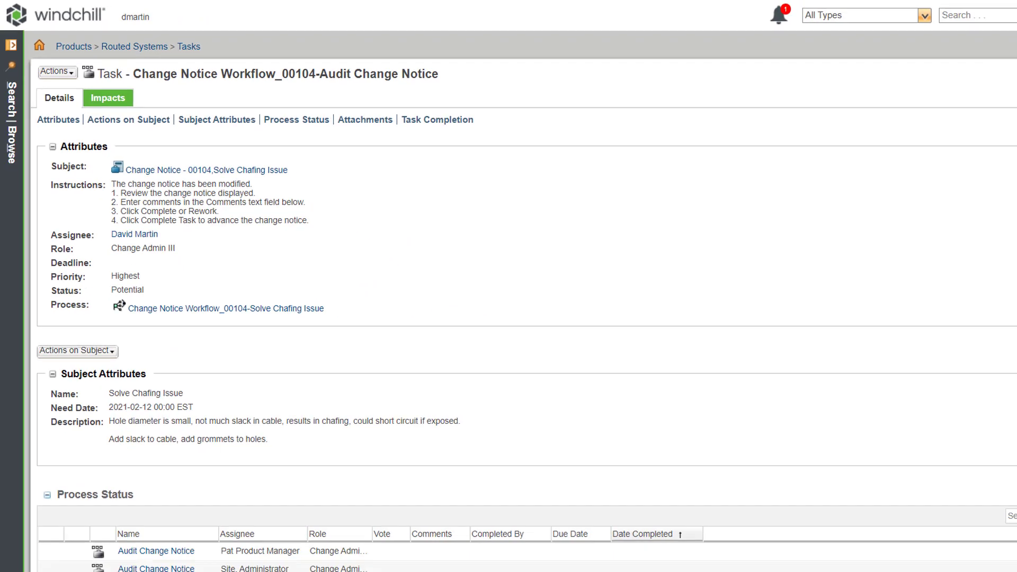
{"action": "scroll", "coordinate": [999, 239], "scroll_direction": "down", "scroll_amount": 4}
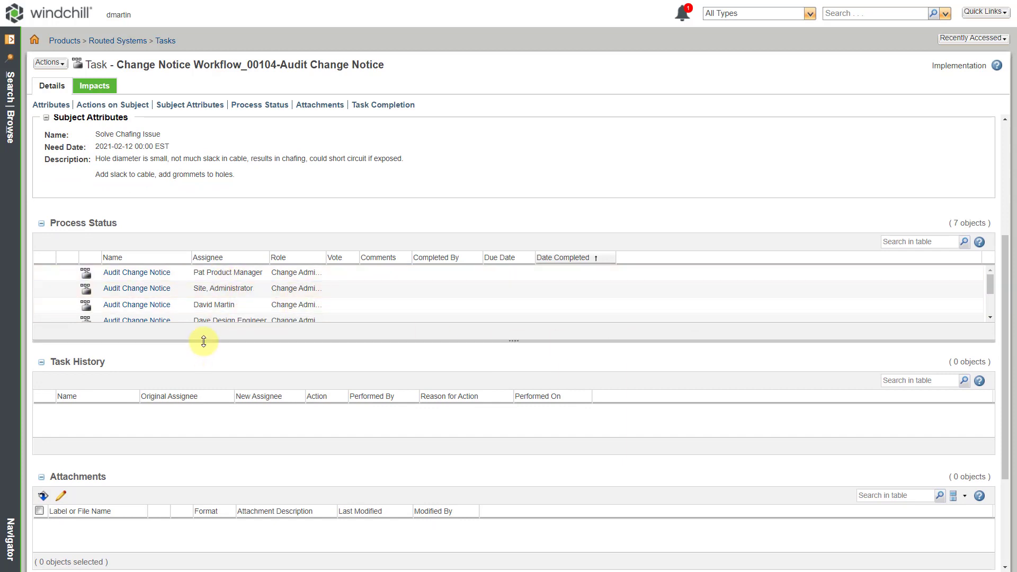
{"action": "left_click_drag", "start_coordinate": [197, 341], "coordinate": [193, 392]}
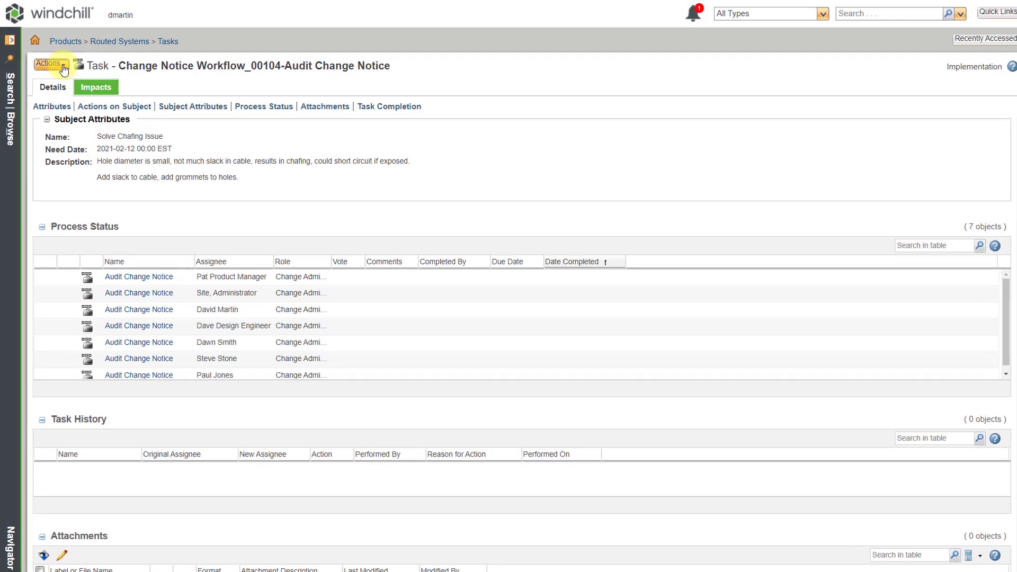
Accept the Audit Change Notice task through the Actions menu.
{"action": "left_click", "coordinate": [63, 66]}
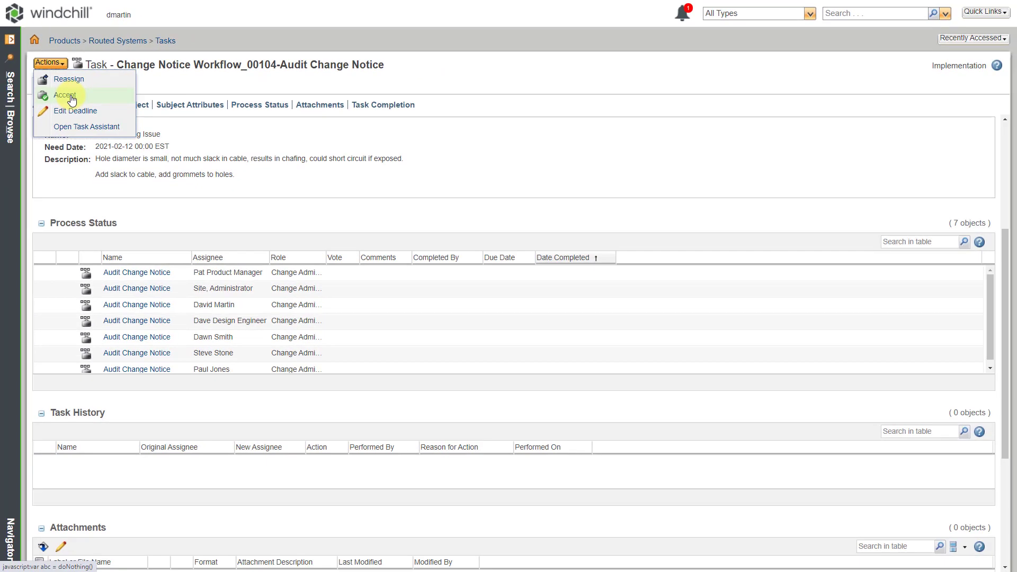
{"action": "left_click", "coordinate": [71, 97]}
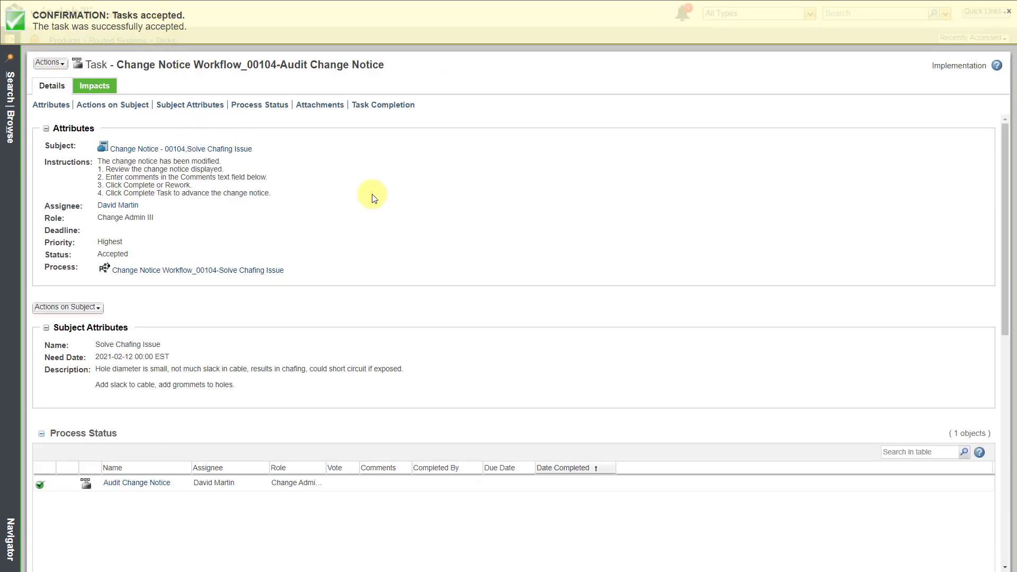
Scroll down to Task Completion and select the Complete routing option.
{"action": "left_click_drag", "start_coordinate": [1002, 220], "coordinate": [997, 309]}
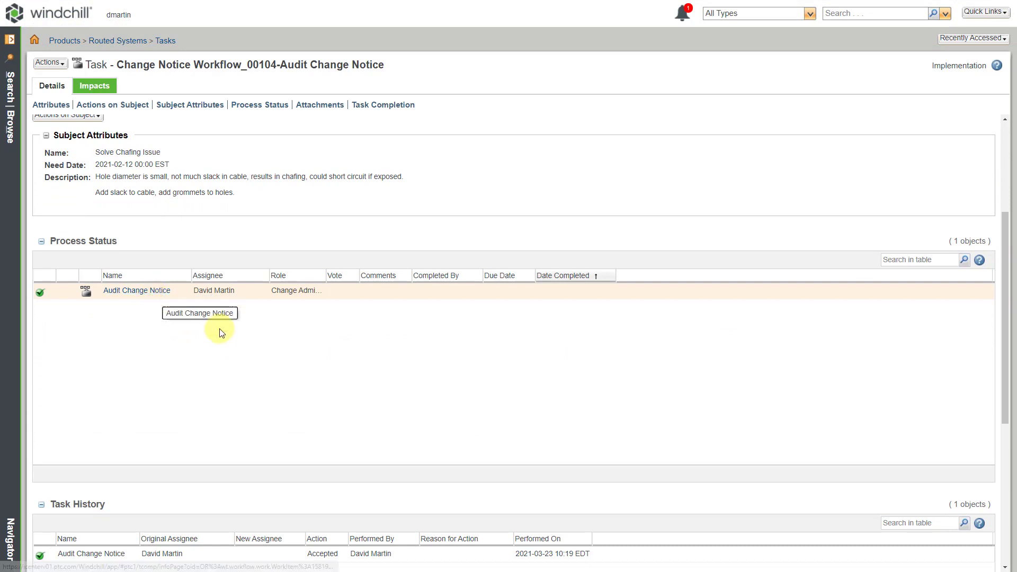
{"action": "left_click_drag", "start_coordinate": [1002, 299], "coordinate": [992, 458]}
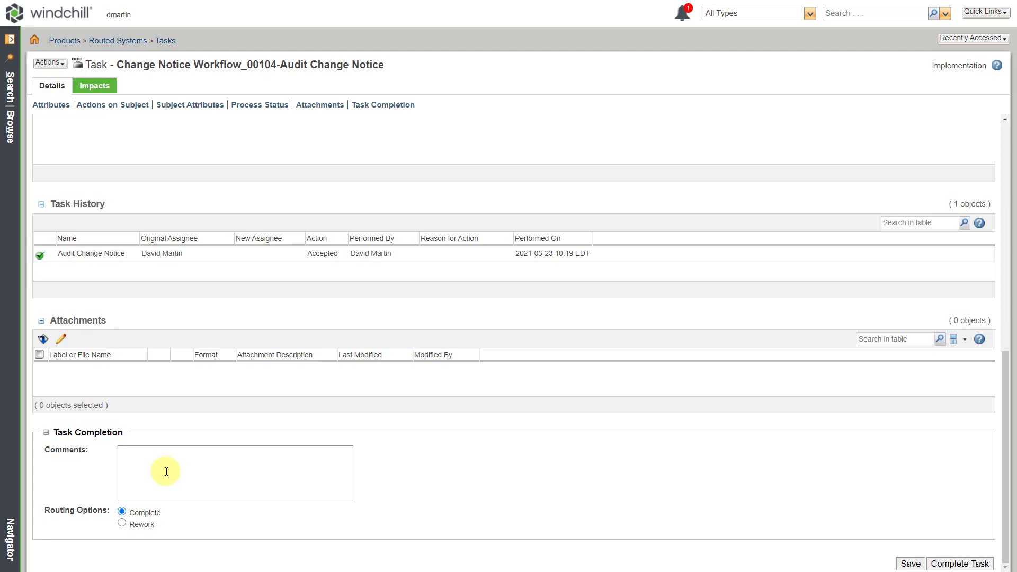
{"action": "left_click", "coordinate": [143, 527]}
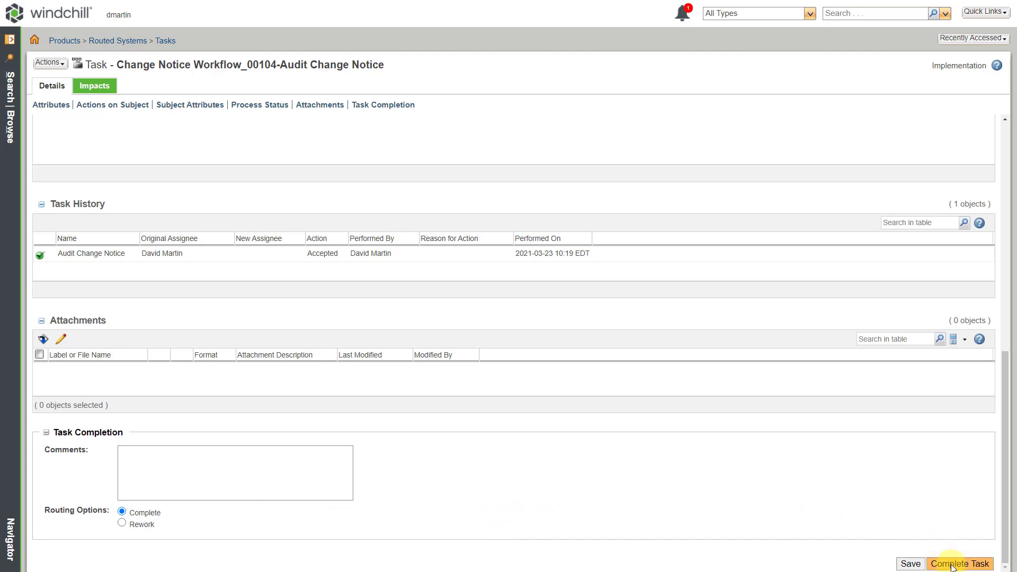
Complete the Audit Change Notice task for Change Notice 00104.
{"action": "left_click", "coordinate": [952, 565]}
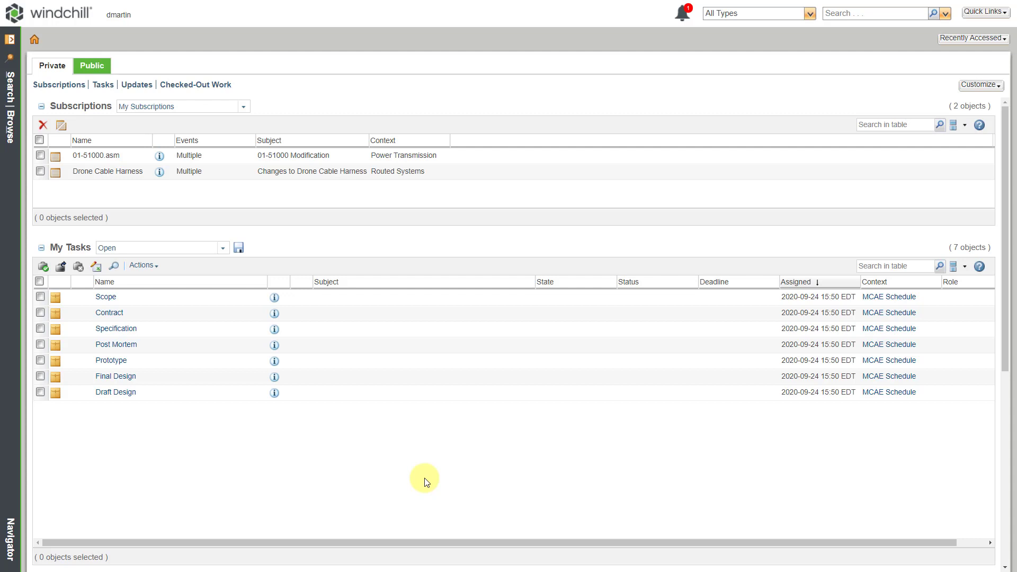
Browse Change Notices in the Closed Last 90 Days view and open Change Notice 00104.
{"action": "left_click", "coordinate": [9, 125]}
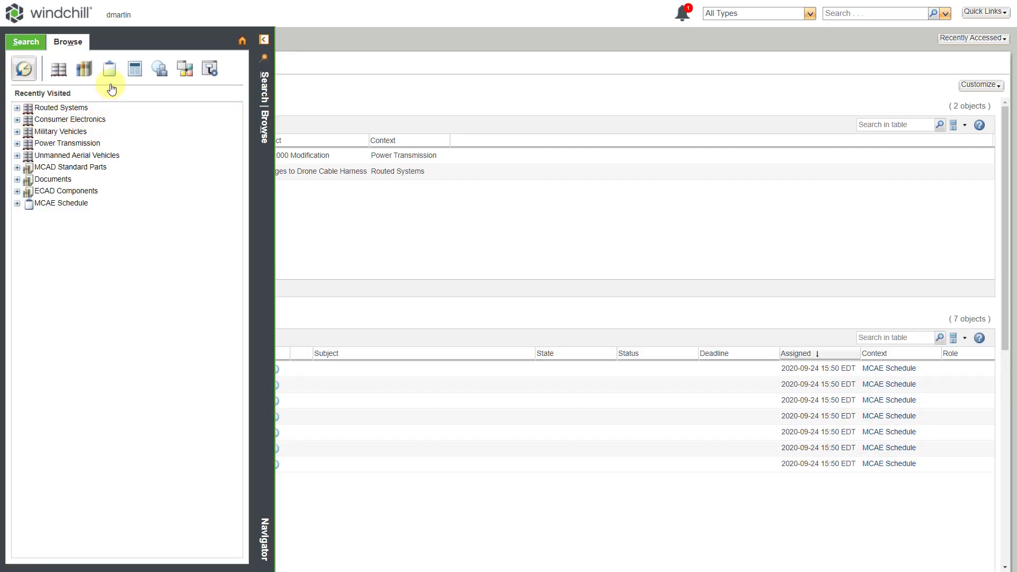
{"action": "left_click", "coordinate": [135, 69]}
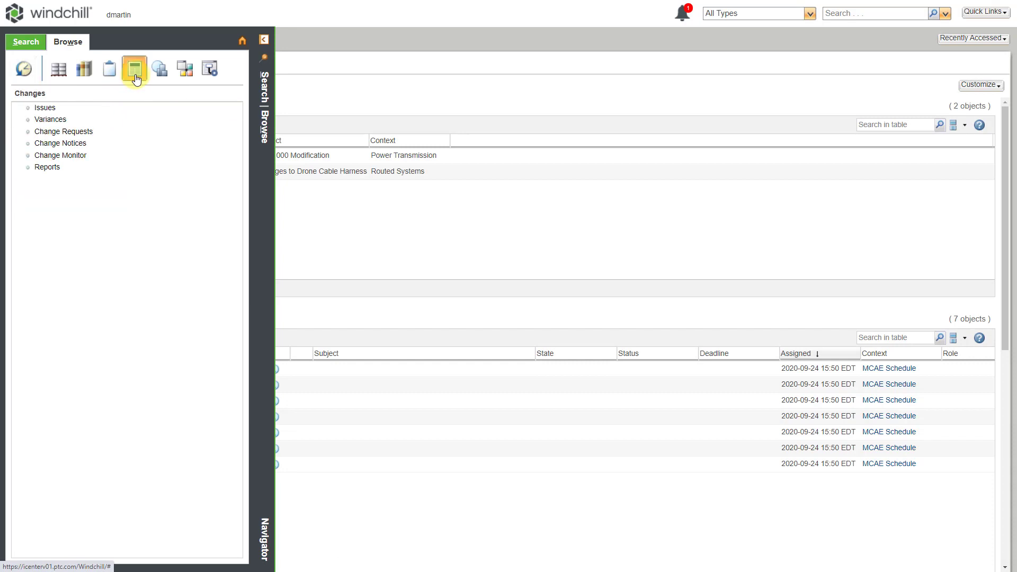
{"action": "left_click", "coordinate": [79, 143]}
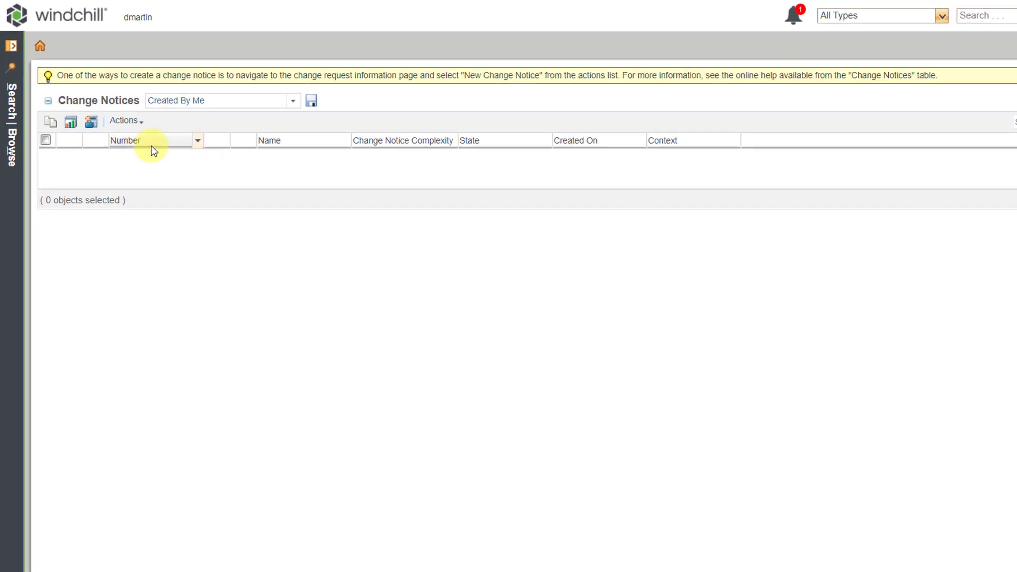
{"action": "left_click", "coordinate": [293, 102]}
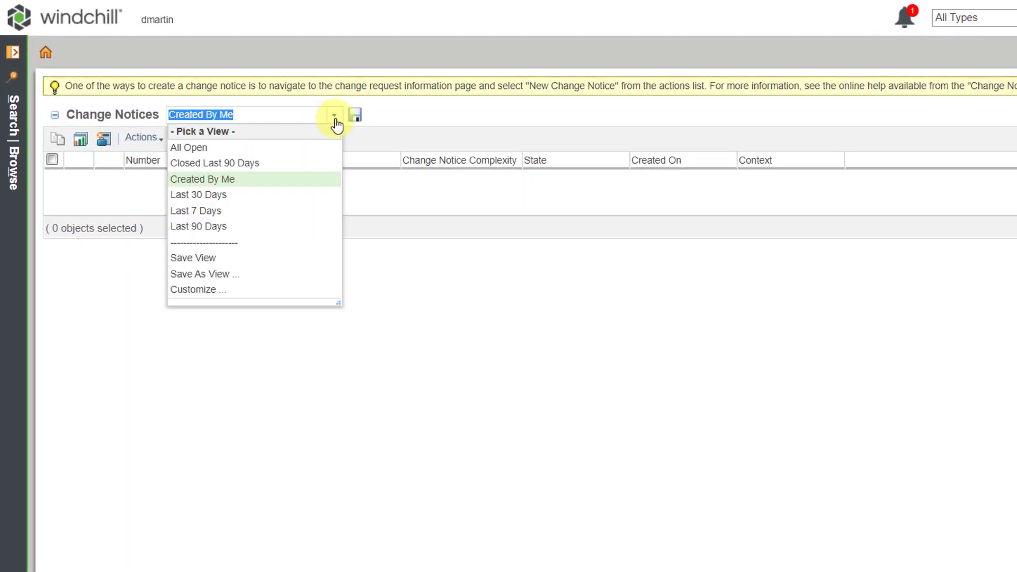
{"action": "left_click", "coordinate": [259, 163]}
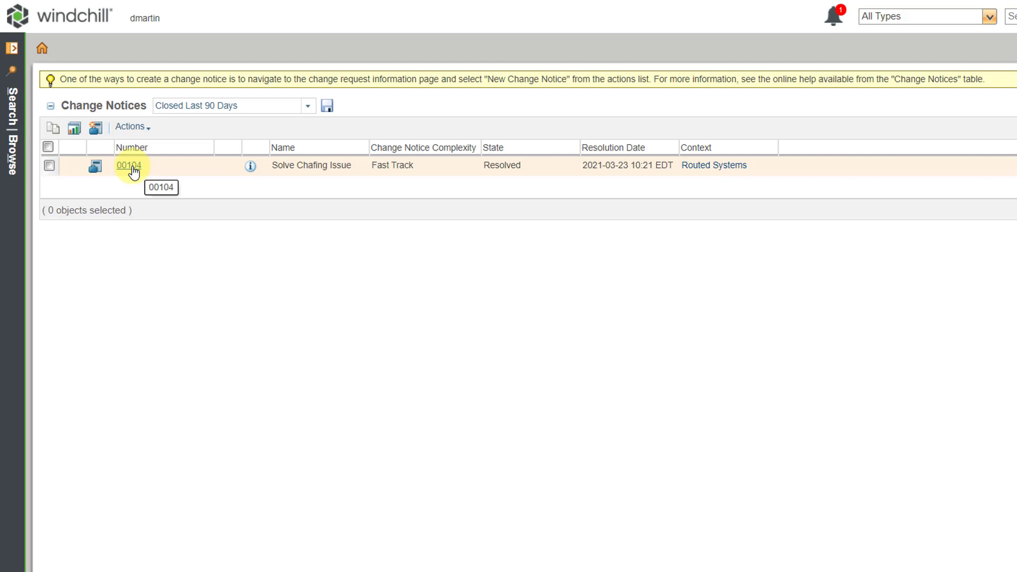
{"action": "left_click", "coordinate": [130, 166]}
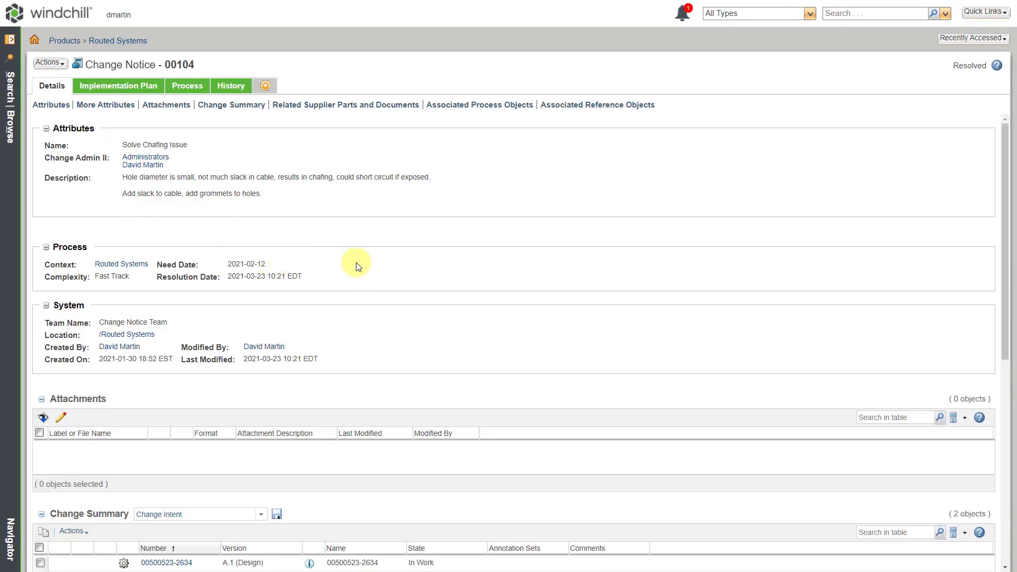
On 00104's Process tab, enlarge the Tasks for Change Process table to show all tasks Completed.
{"action": "left_click", "coordinate": [194, 89]}
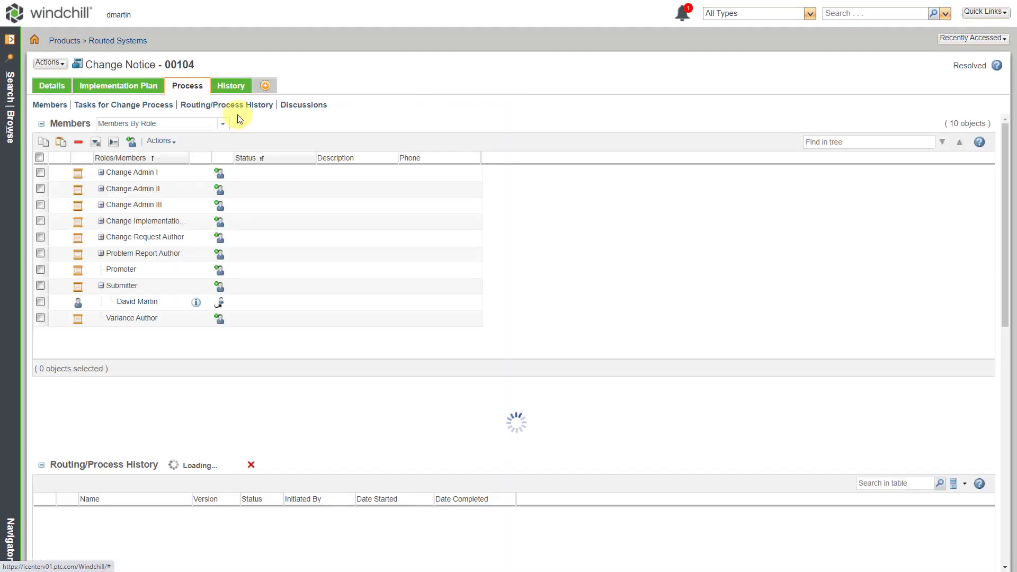
{"action": "scroll", "coordinate": [999, 193], "scroll_direction": "down", "scroll_amount": 3}
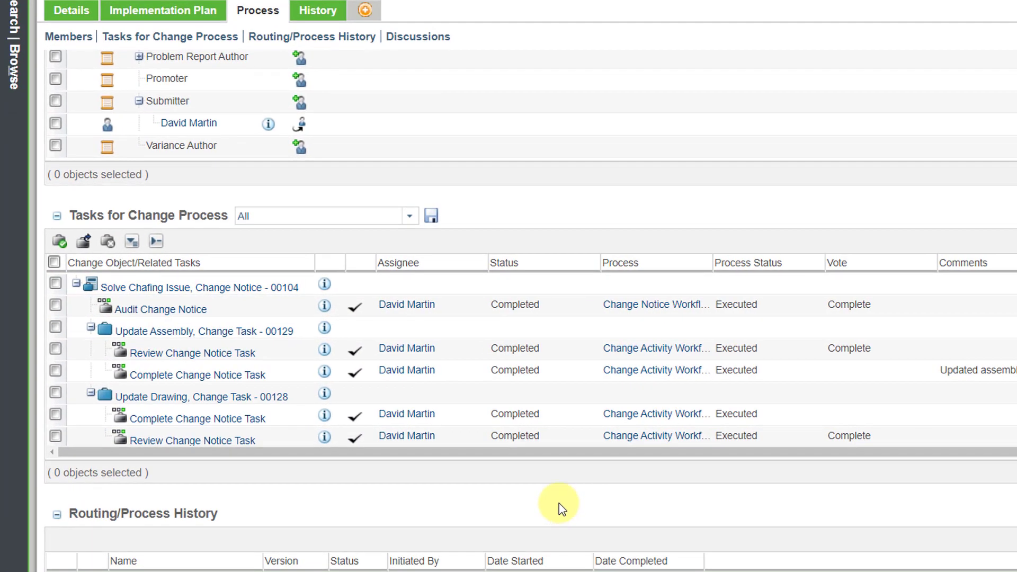
{"action": "left_click_drag", "start_coordinate": [421, 439], "coordinate": [414, 488]}
{"action": "left_click_drag", "start_coordinate": [554, 556], "coordinate": [553, 564]}
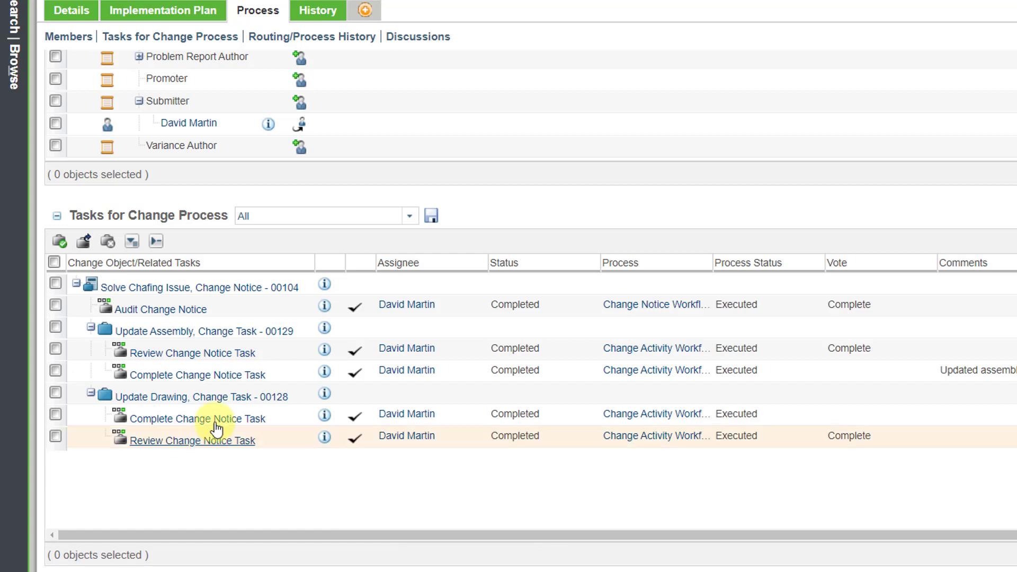